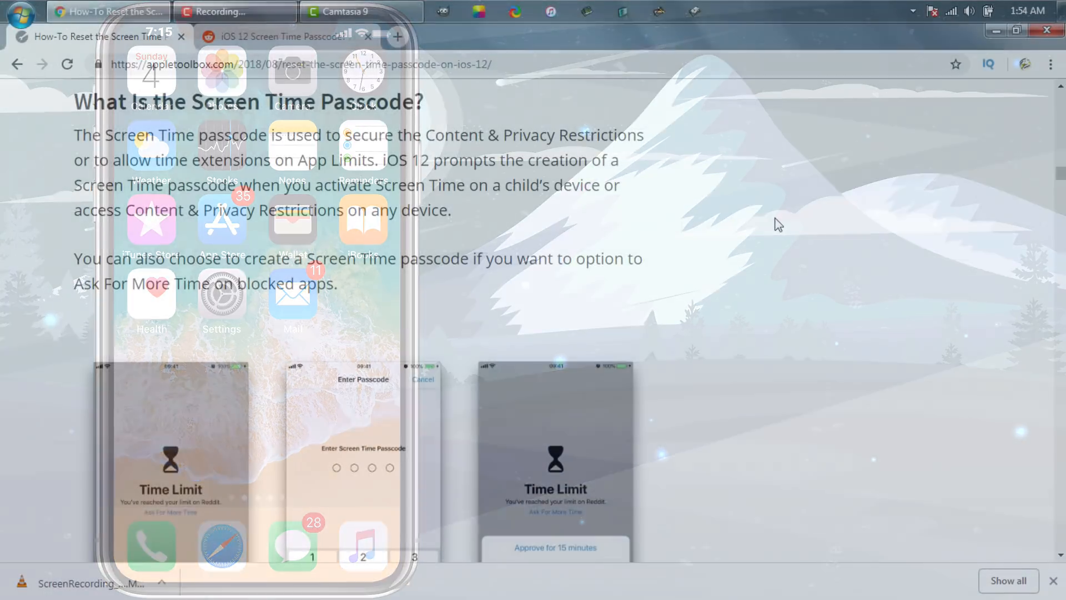
pyautogui.scroll(-5, 777, 223)
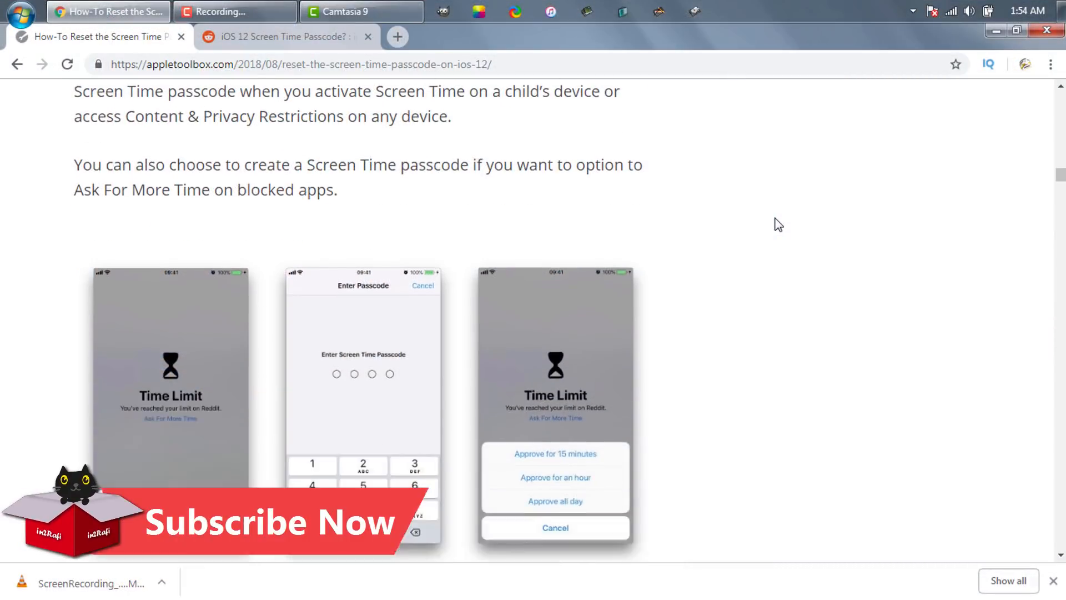
pyautogui.scroll(-5, 778, 223)
pyautogui.scroll(-2, 777, 224)
pyautogui.scroll(-4, 778, 224)
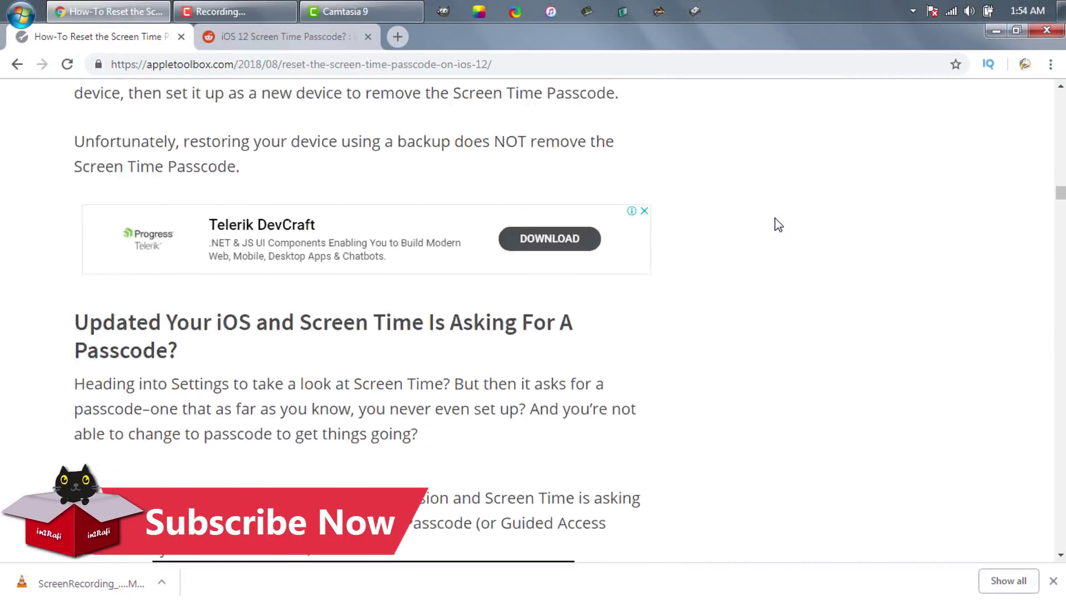
pyautogui.scroll(-4, 778, 224)
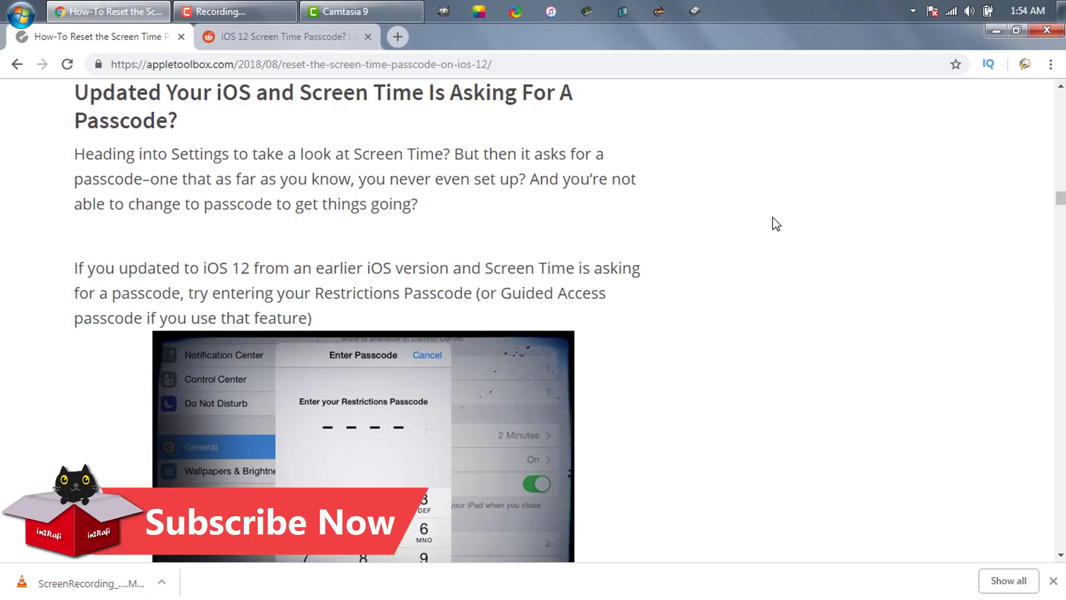
pyautogui.scroll(-3, 777, 224)
pyautogui.scroll(-4, 777, 225)
pyautogui.scroll(-2, 778, 225)
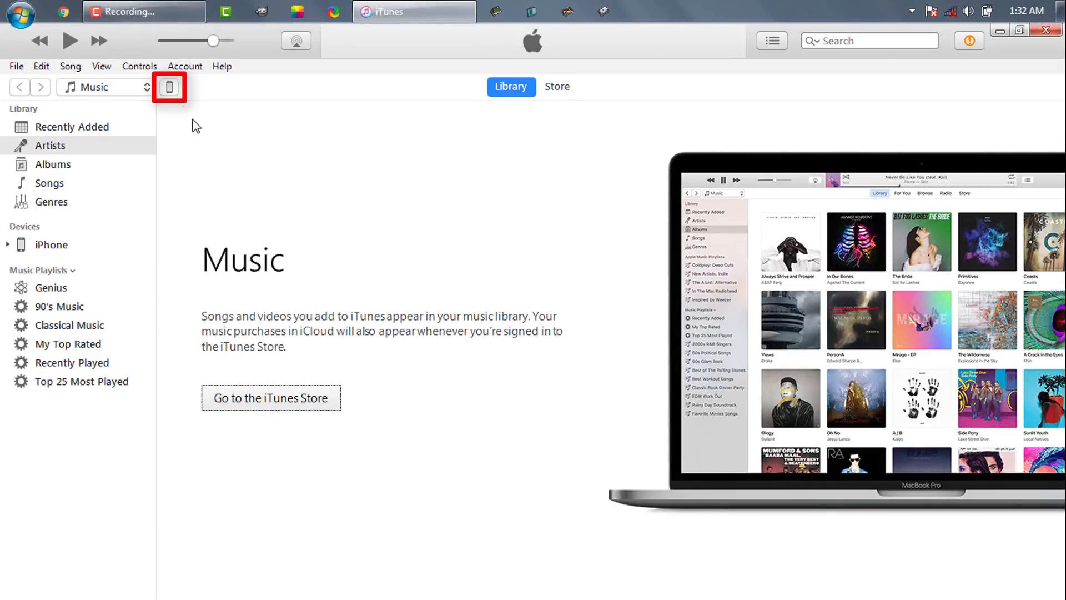
# Step: Enable Encrypt iPhone backup on the iPhone summary page with a password and start the backup
pyautogui.click(170, 87)
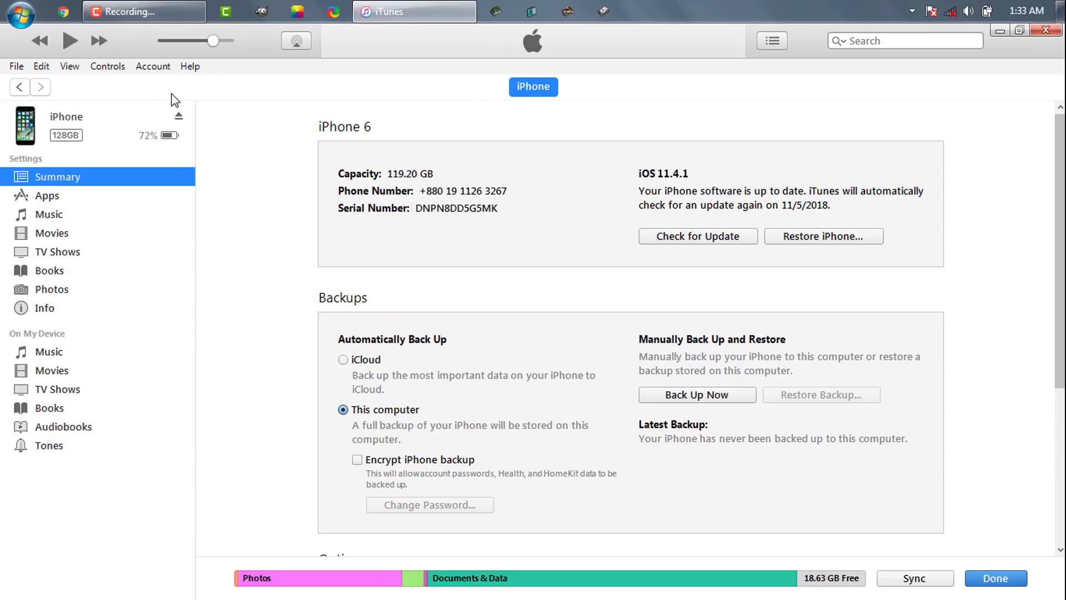
pyautogui.click(357, 460)
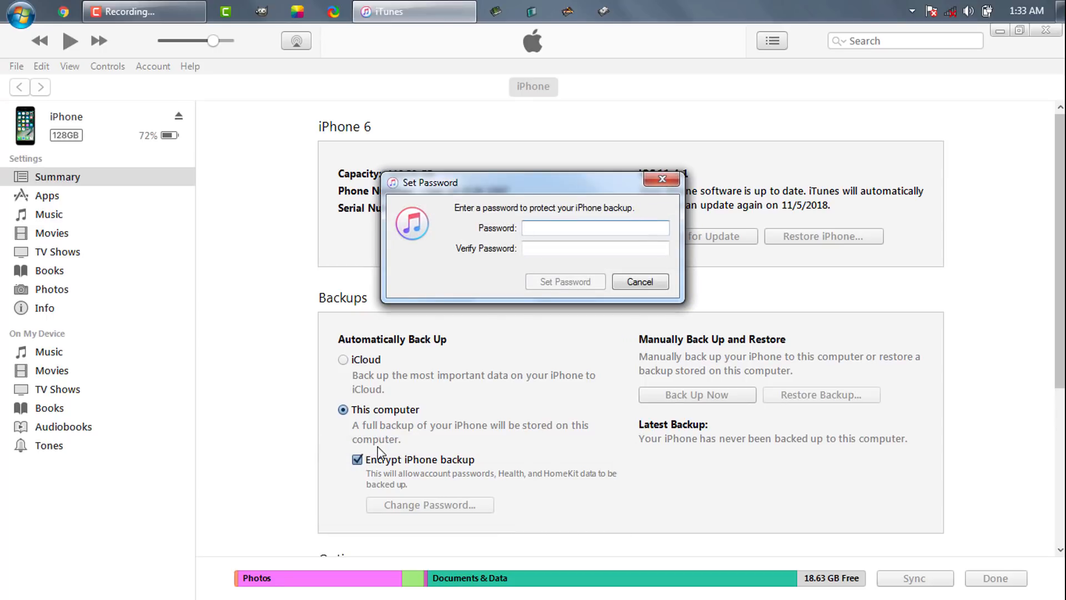
pyautogui.press('Tab')
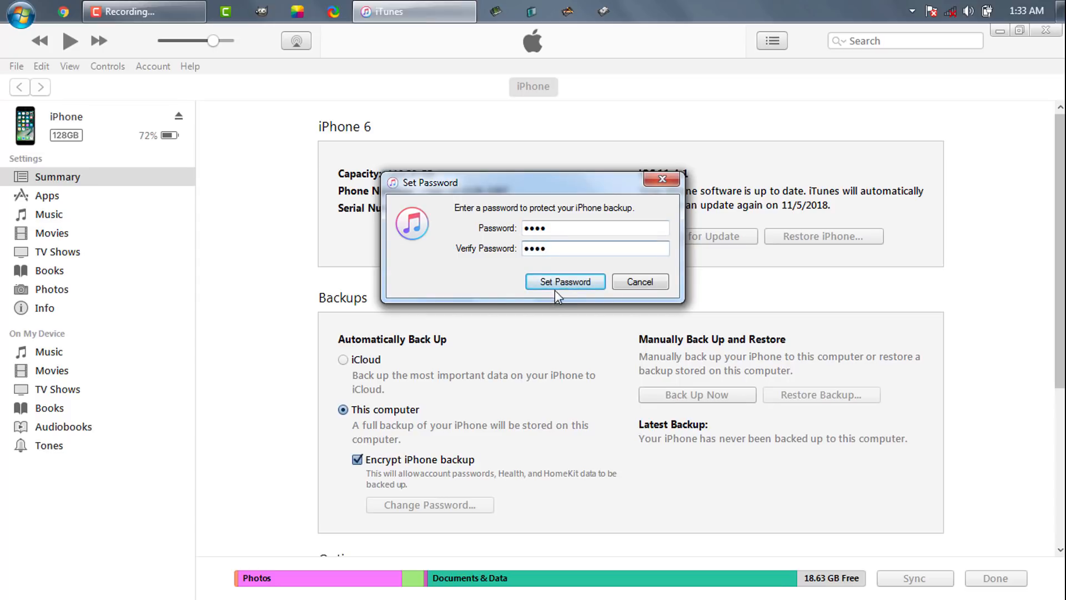
pyautogui.click(565, 282)
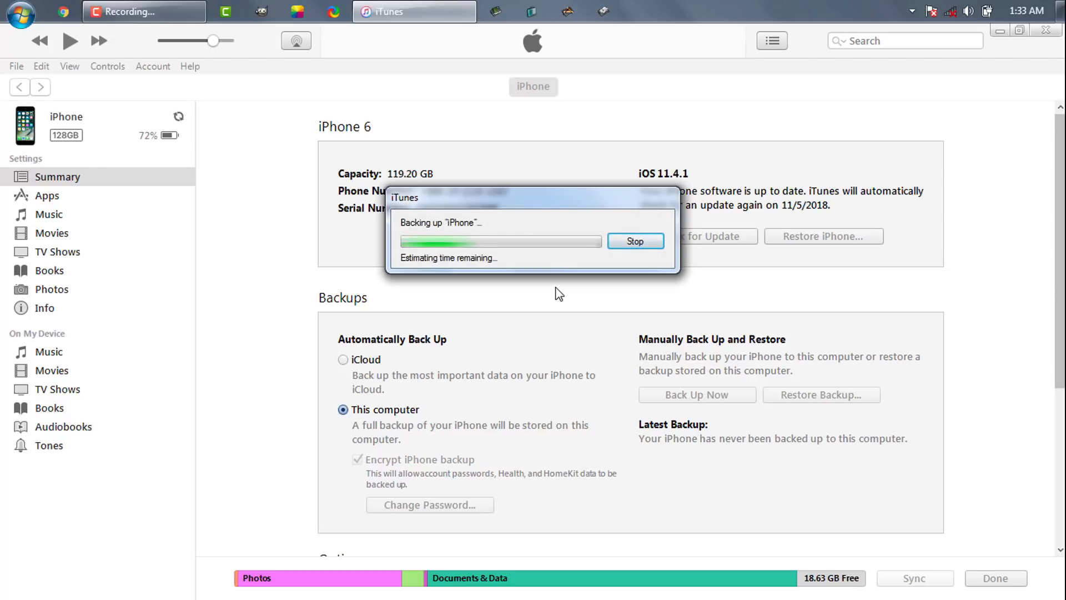
# Step: Let the encrypted backup finish, then close iTunes
pyautogui.moveTo(547, 205)
pyautogui.mouseDown()
pyautogui.moveTo(595, 287)
pyautogui.moveTo(625, 267)
pyautogui.mouseUp()
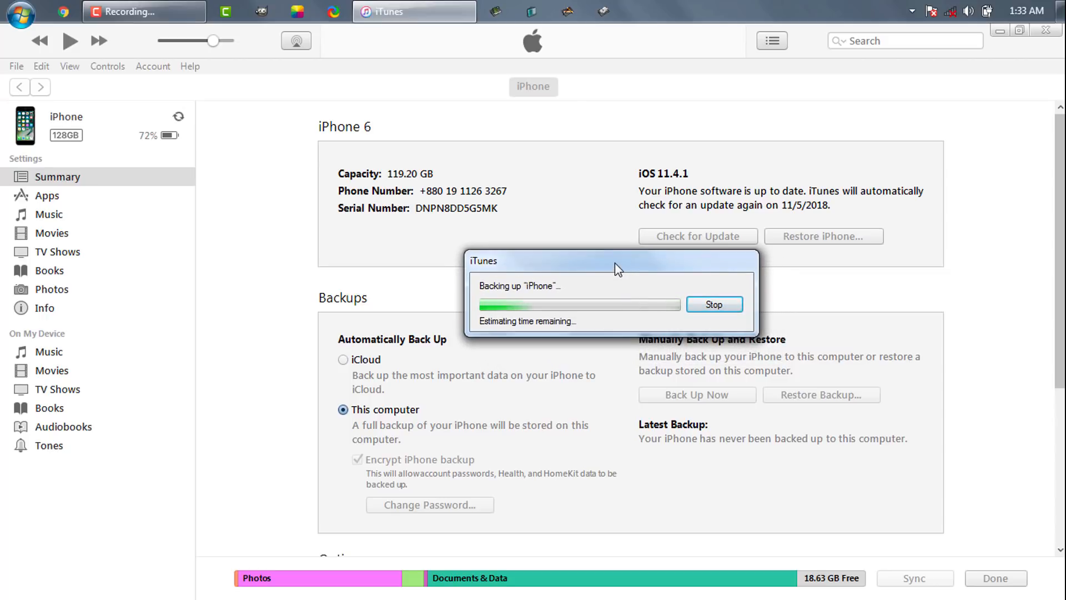
pyautogui.moveTo(625, 268); pyautogui.dragTo(613, 265)
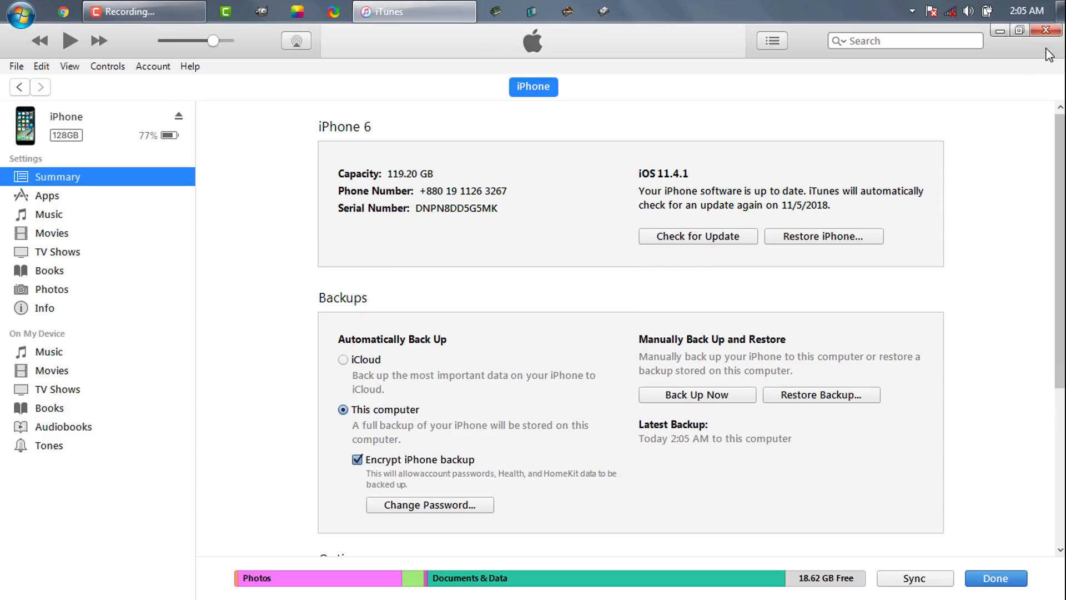
pyautogui.click(1047, 31)
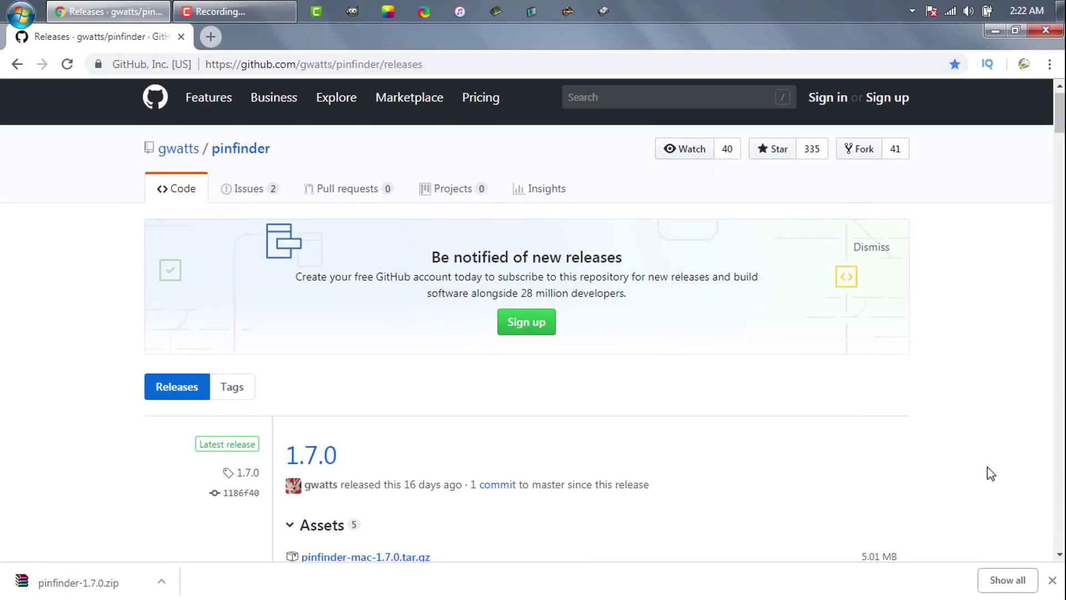
pyautogui.scroll(-3, 991, 472)
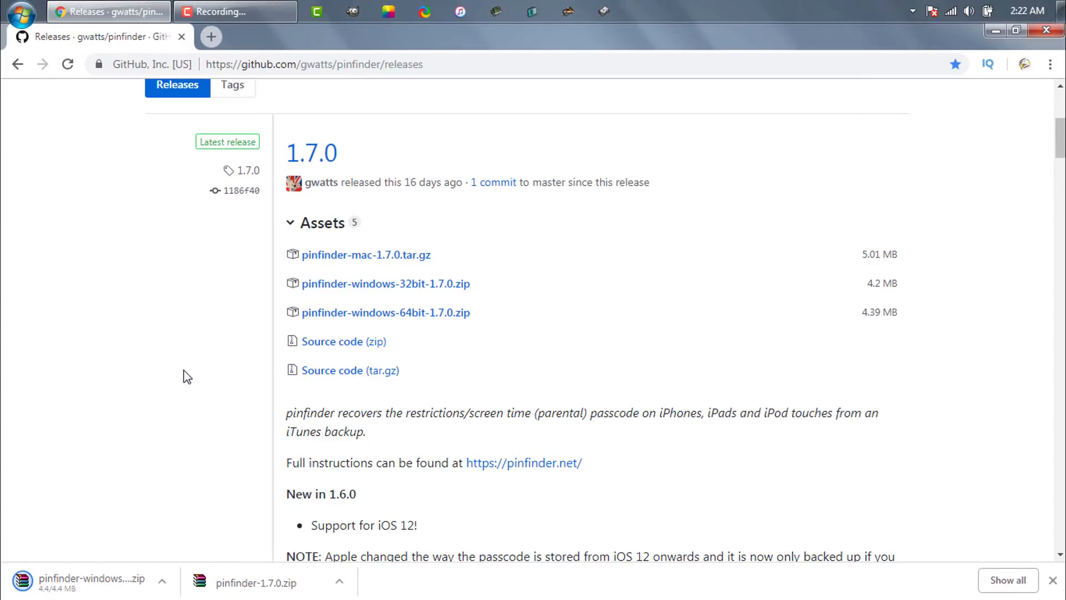
# Step: Open a command window inside the extracted pinfinder-windows-64bit-1.7.0 folder
pyautogui.click(162, 581)
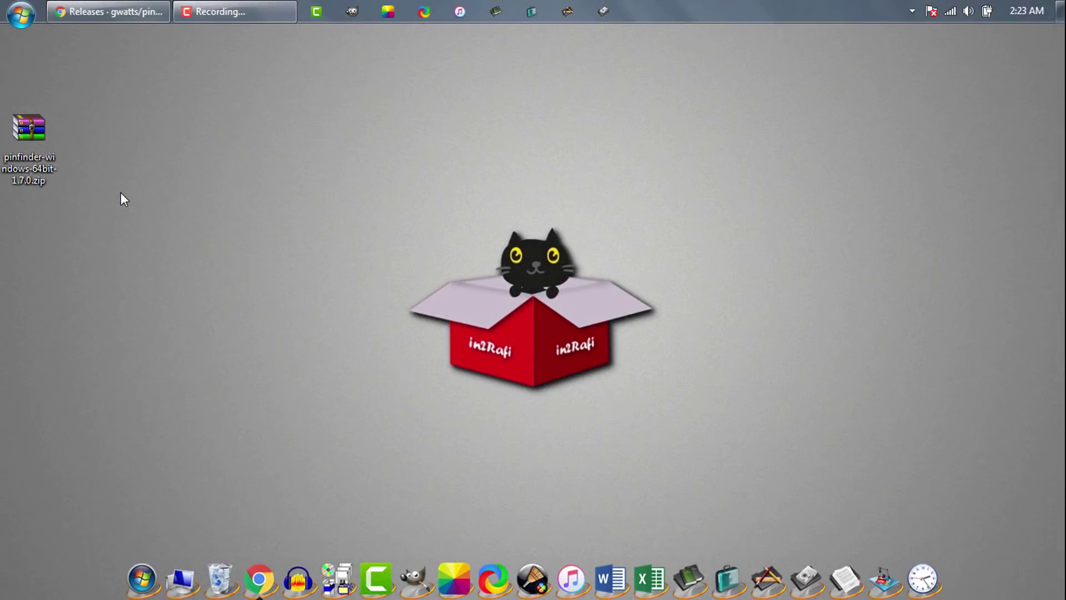
pyautogui.doubleClick(30, 134)
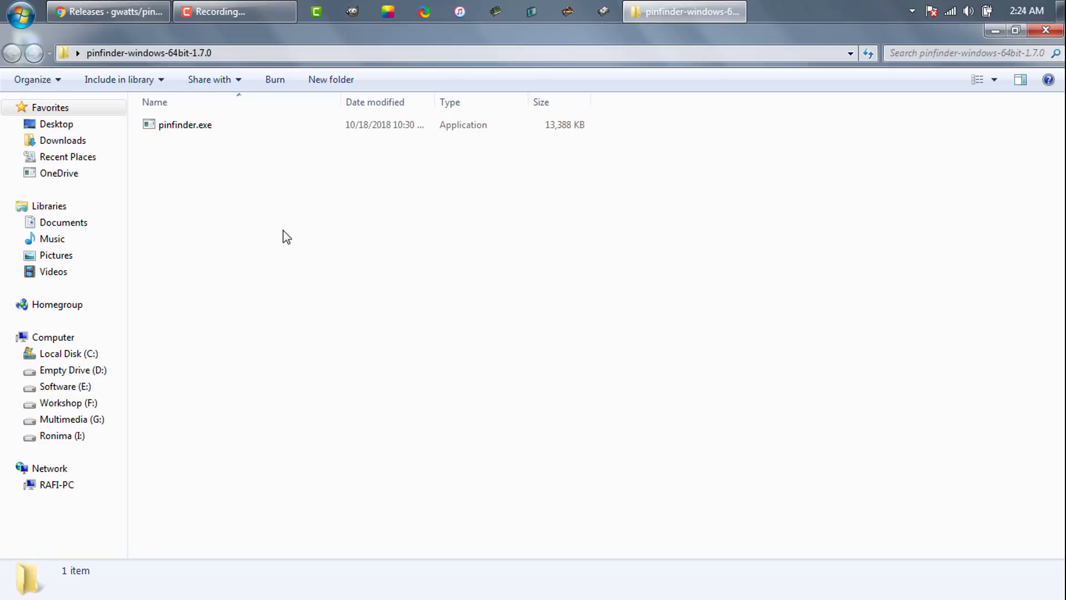
pyautogui.rightClick(562, 255)
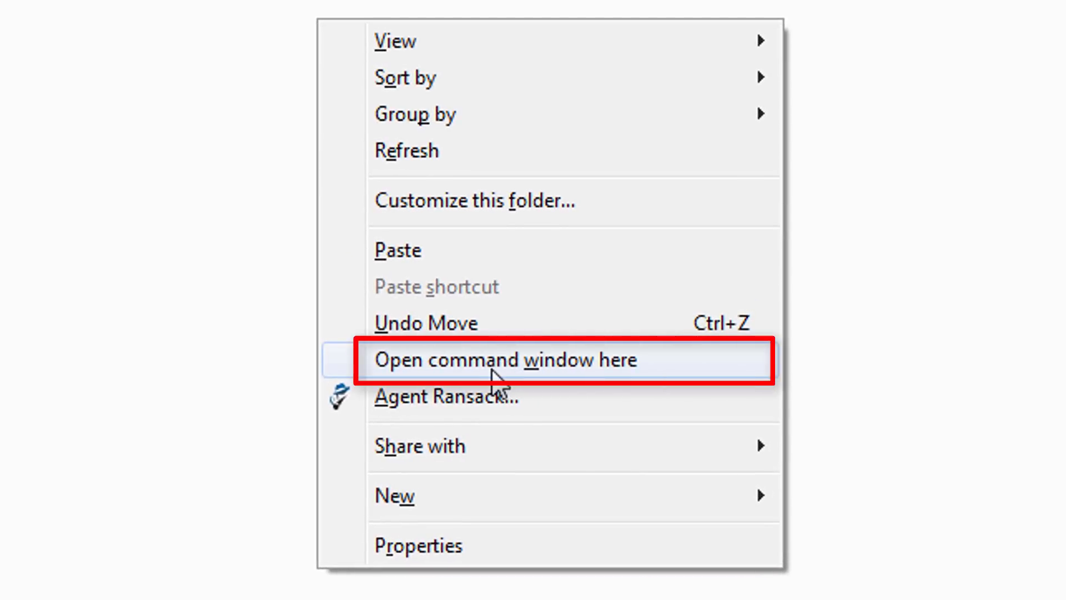
pyautogui.click(498, 367)
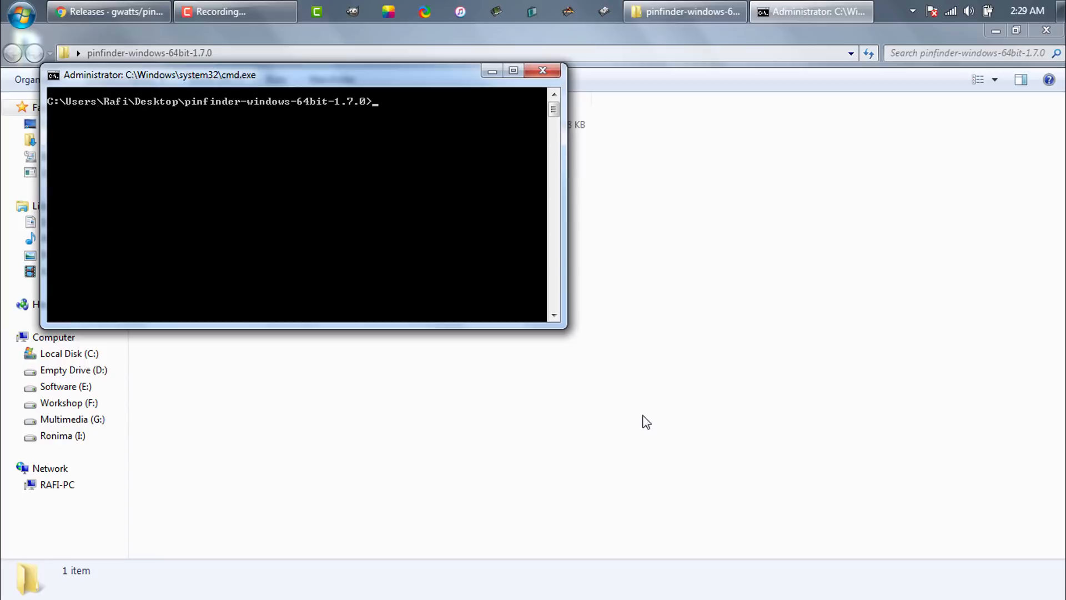
pyautogui.write('mode 80')
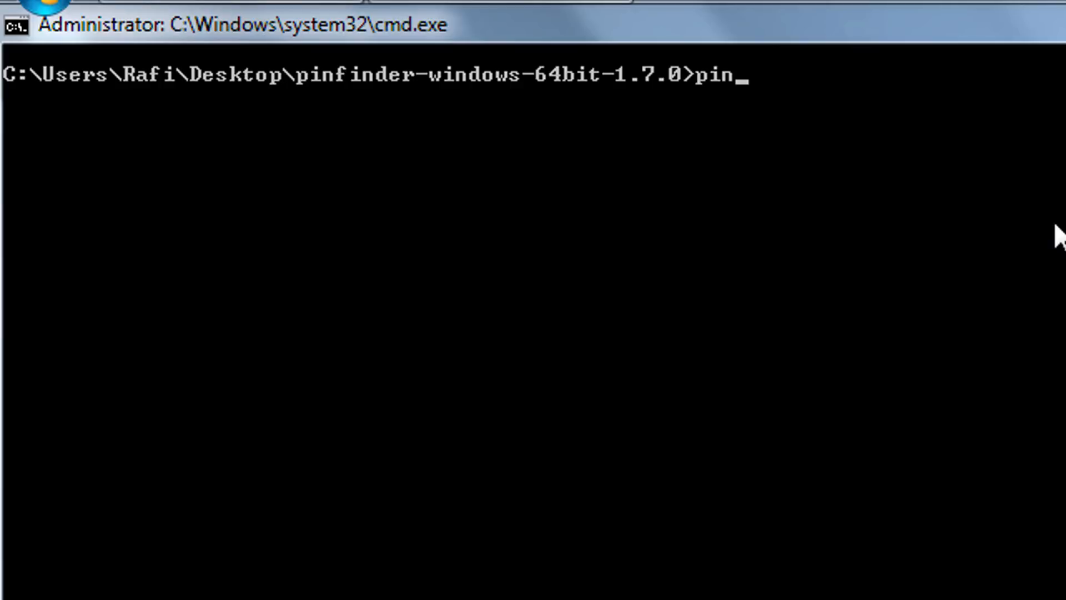
# Step: Run pinfinder.exe and supply the iTunes encryption password to decrypt the iOS 11.4.1 backup
pyautogui.press('Return')
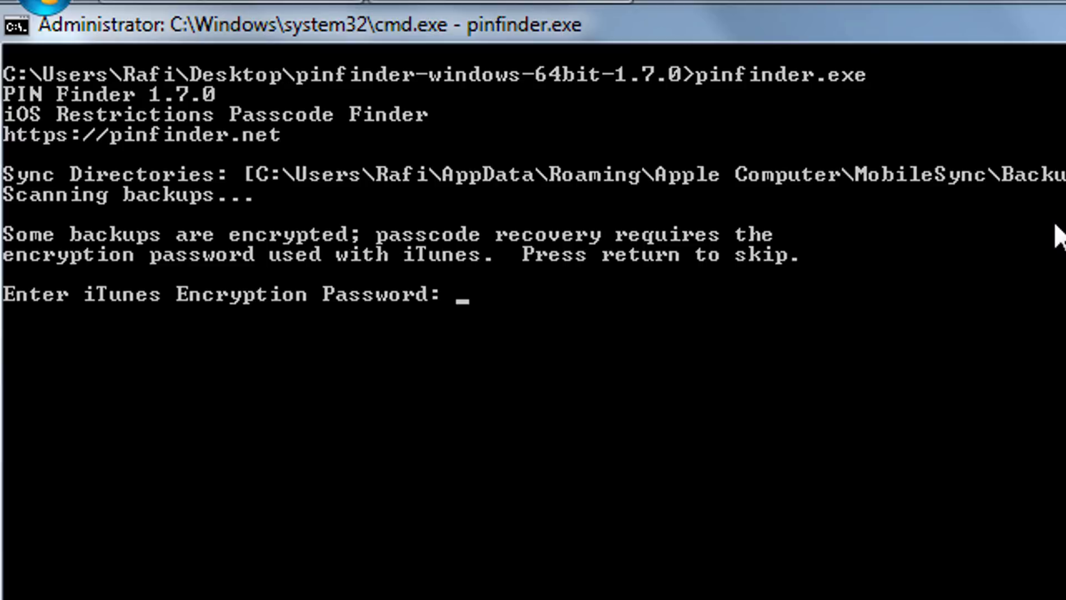
pyautogui.write('**')
pyautogui.write('**')
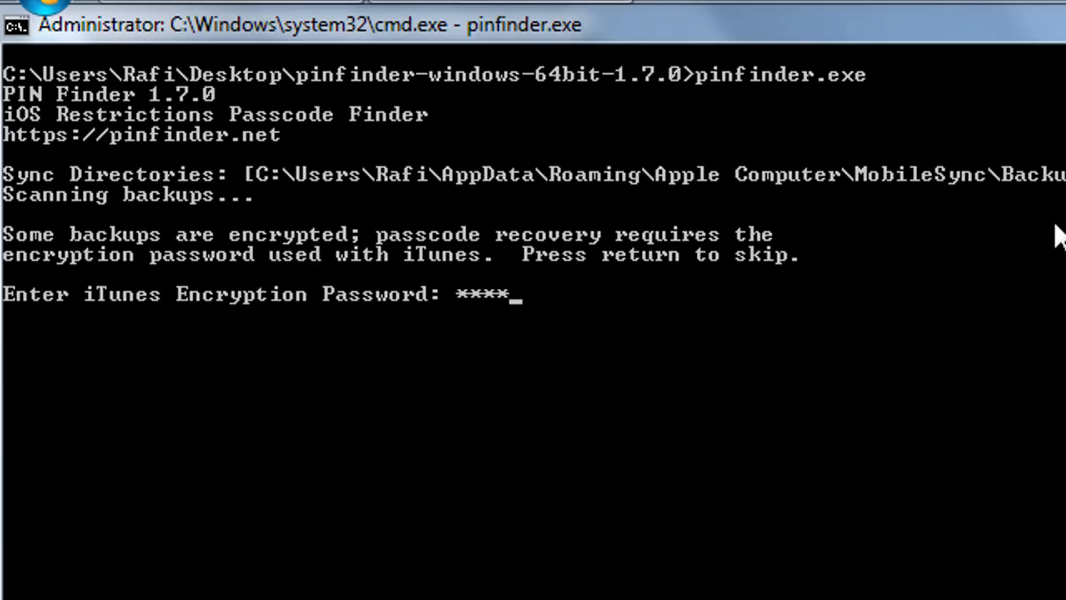
pyautogui.press('Return')
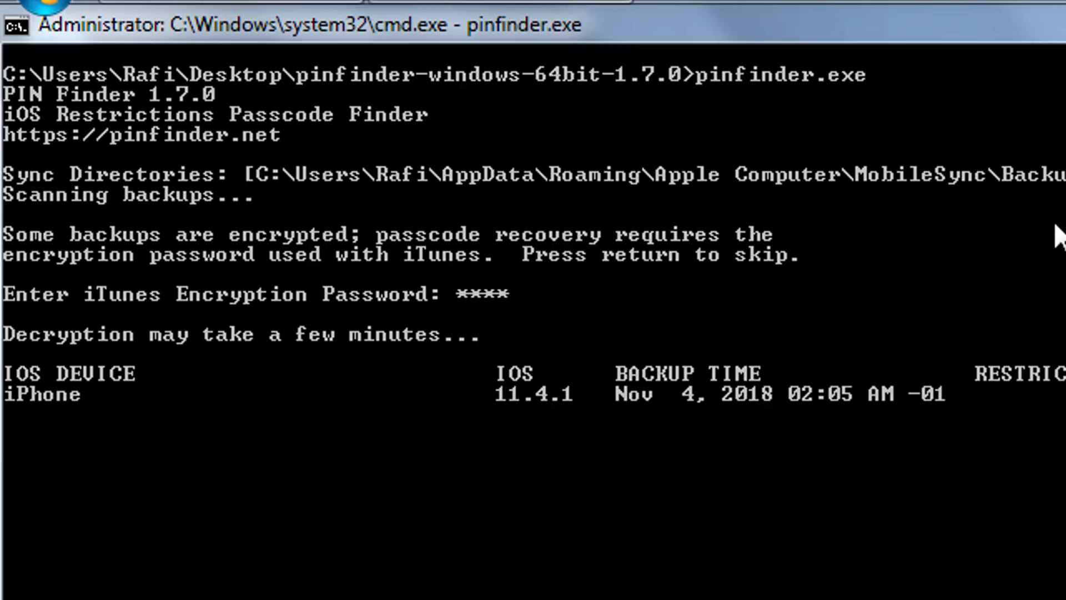